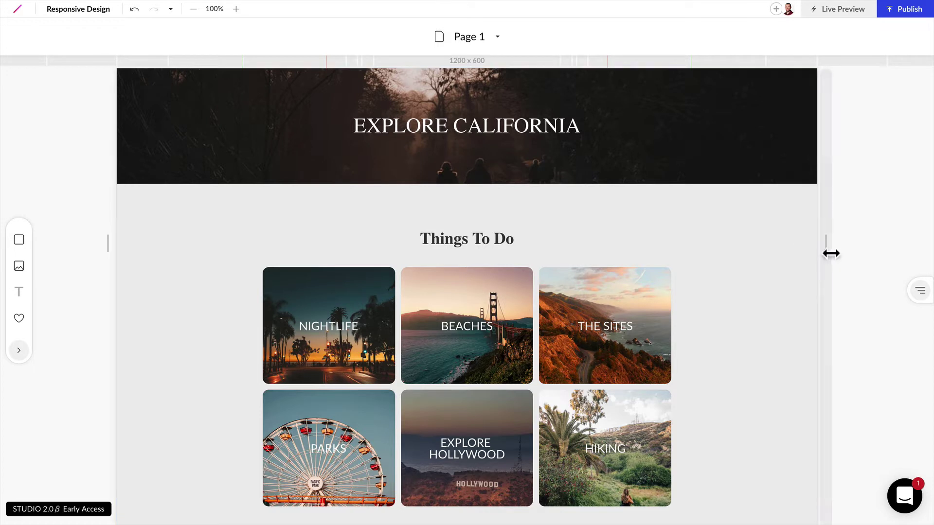
- Narrow the canvas into the tablet range, apply the 768px iPad width, and switch to the 414px iPhone 8 Plus width
left_click_drag(830, 253, 664, 255)
mouse_move(673, 69)
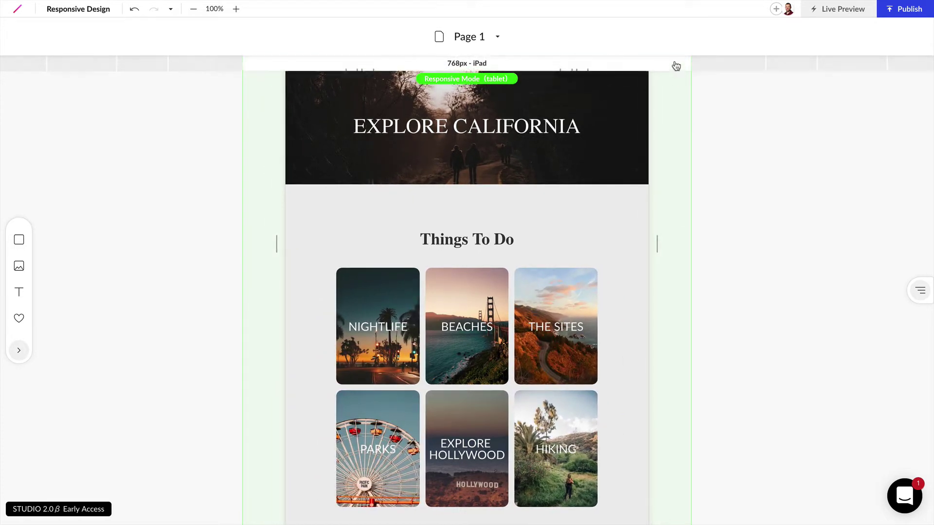
left_click(675, 70)
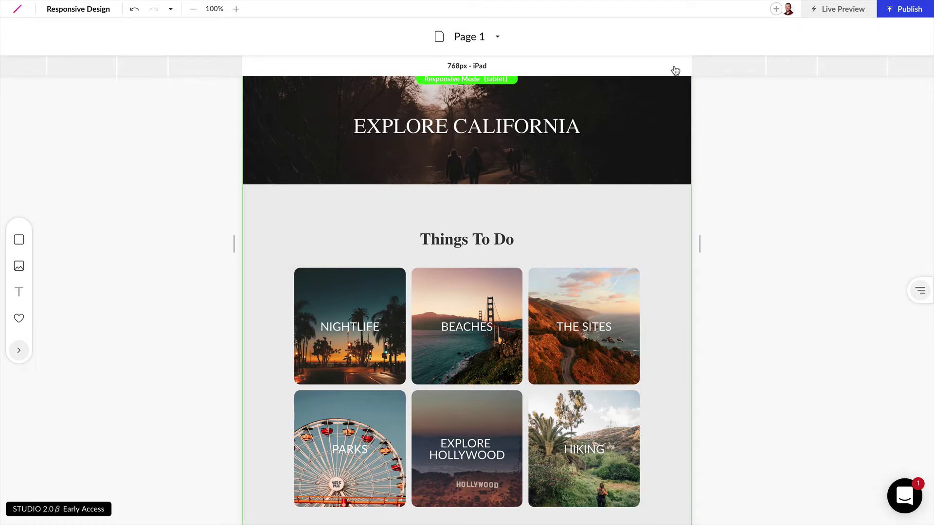
left_click(583, 71)
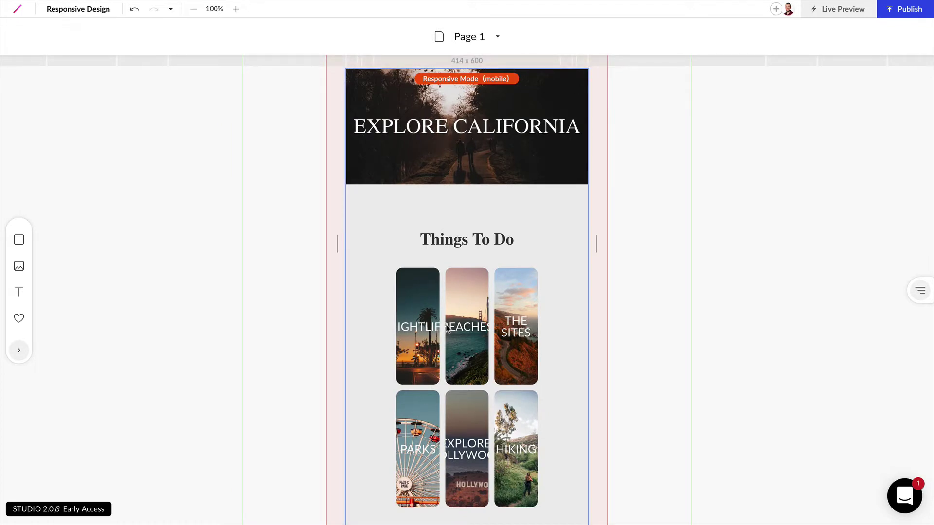
- Widen the canvas to check the tablet layout and return to the 414px iPhone 8 Plus width
scroll(550, 331, "up", 1)
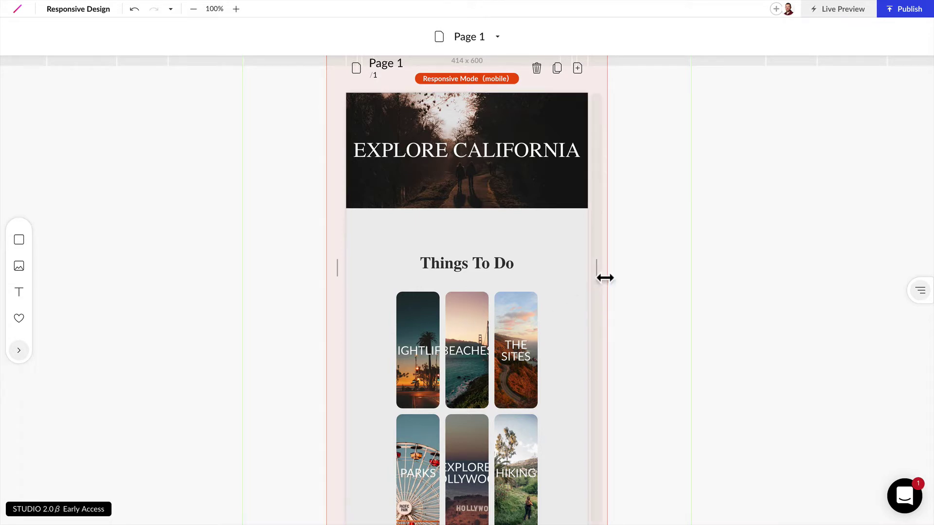
left_click_drag(605, 278, 681, 273)
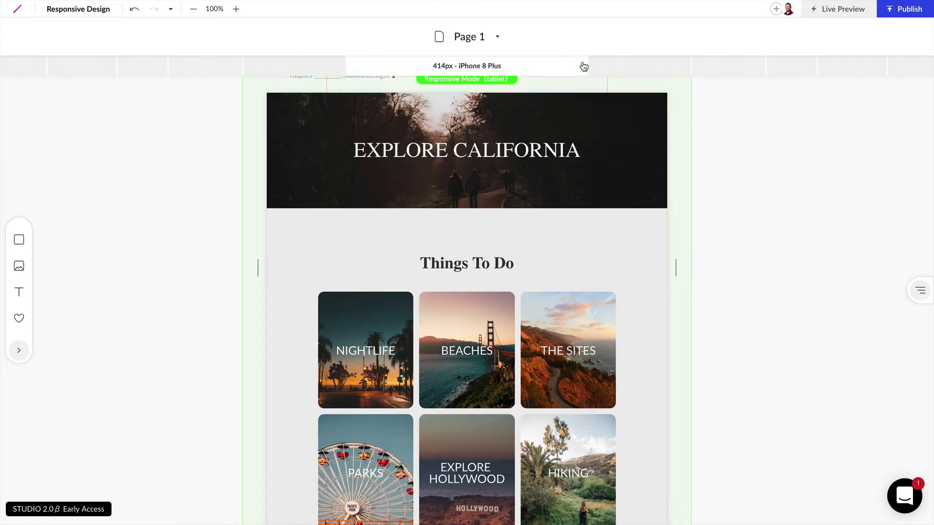
left_click(585, 67)
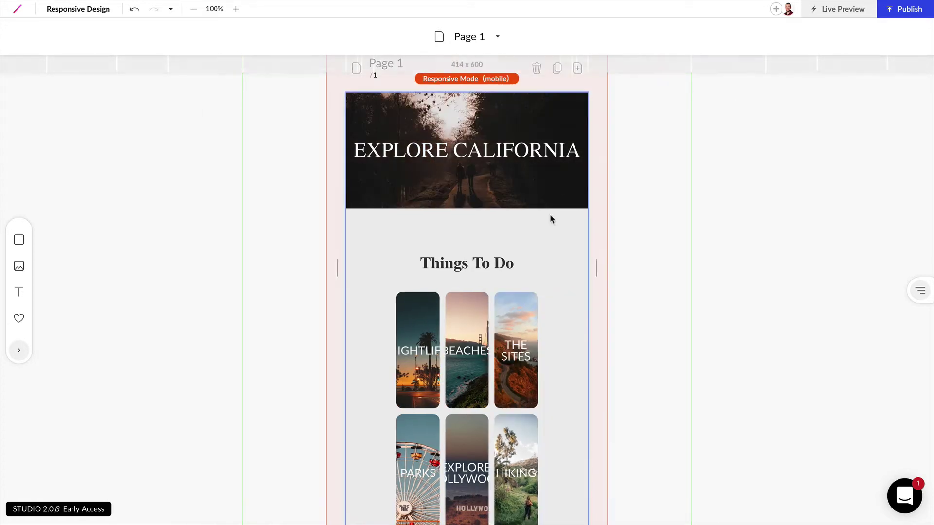
- Set the width of all six Things To Do image cards to 50% in the mobile layout
left_click(516, 326)
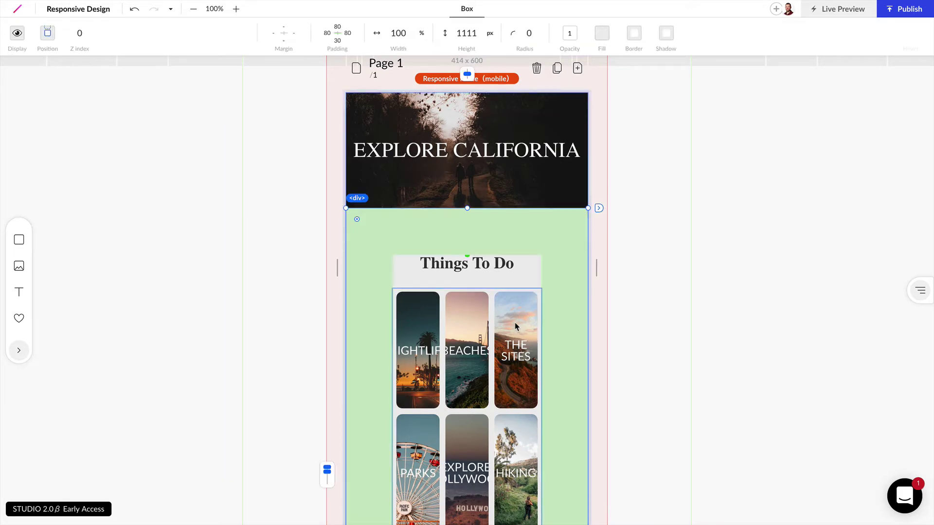
scroll(520, 270, "down", 1)
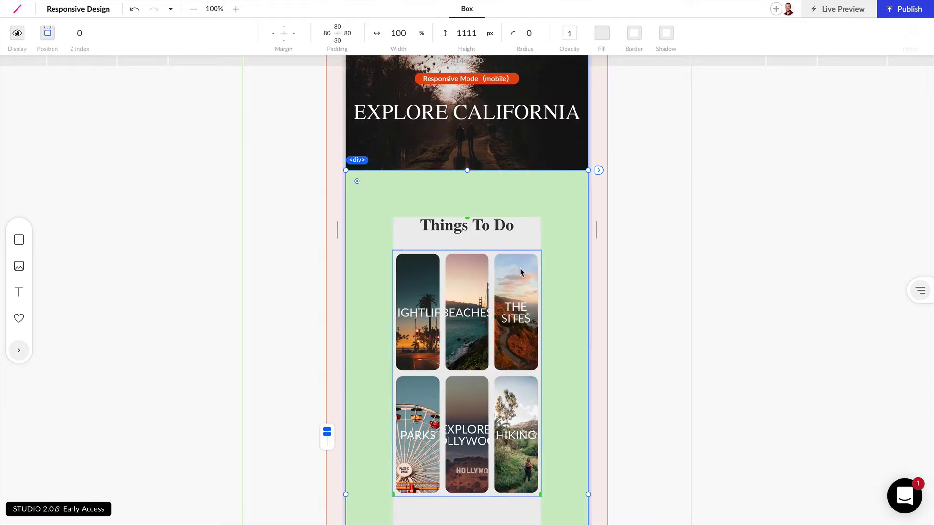
left_click(521, 272)
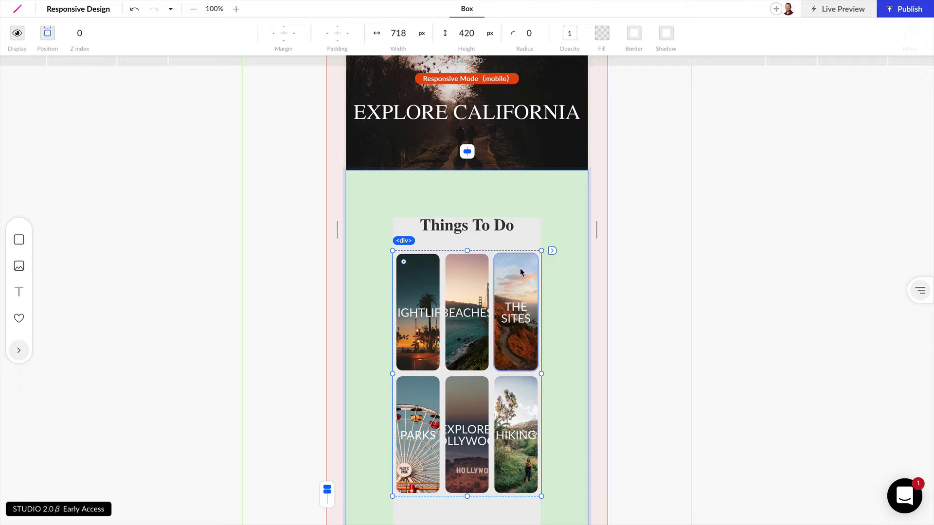
scroll(520, 271, "down", 1)
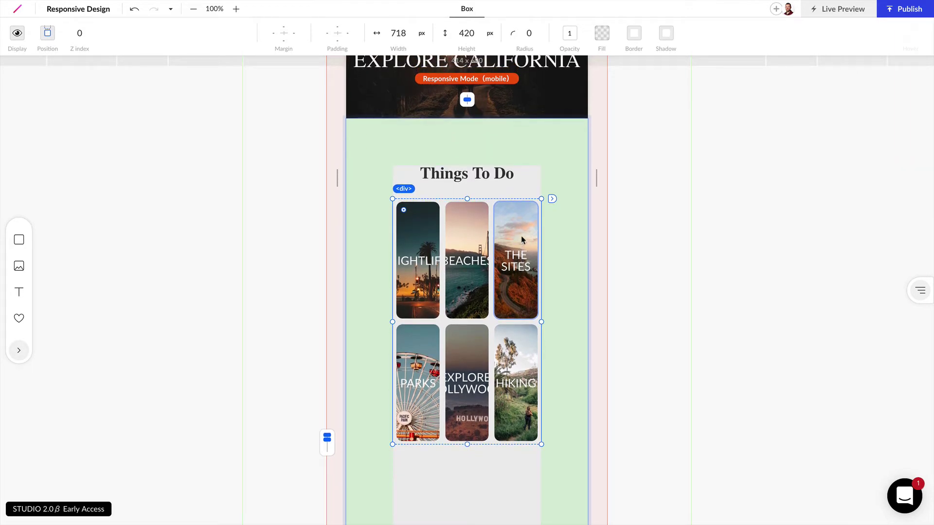
left_click(423, 236)
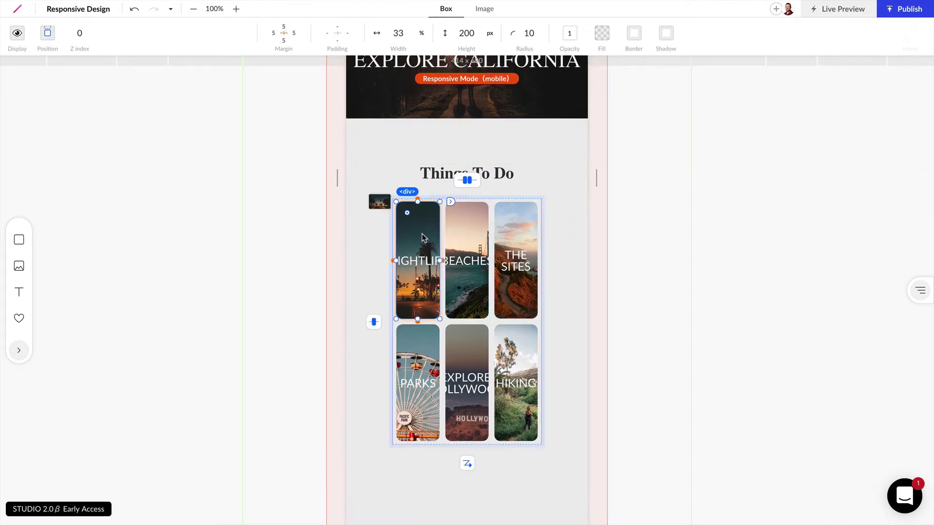
left_click(463, 226, "shift")
left_click(509, 230, "shift")
left_click(413, 351, "shift")
left_click(460, 344, "shift")
left_click(509, 344, "shift")
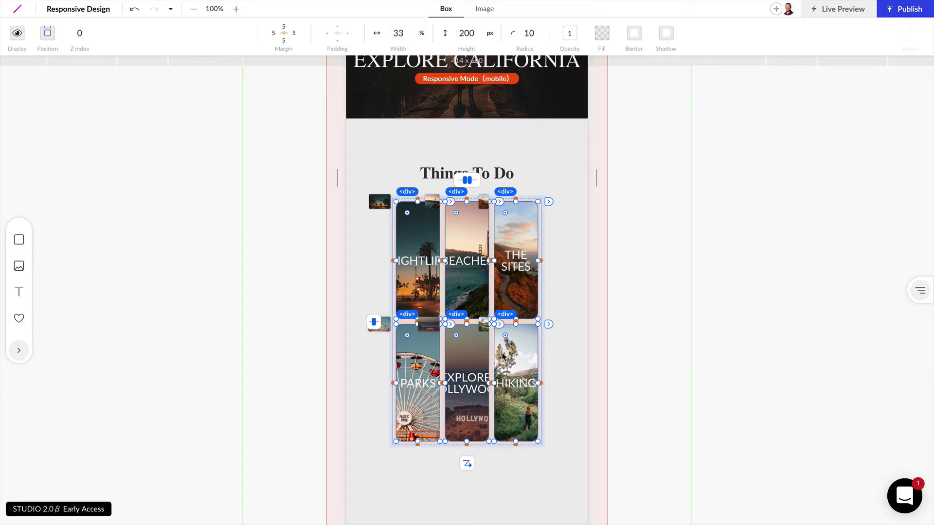
double_click(402, 32)
type("50")
key("Return")
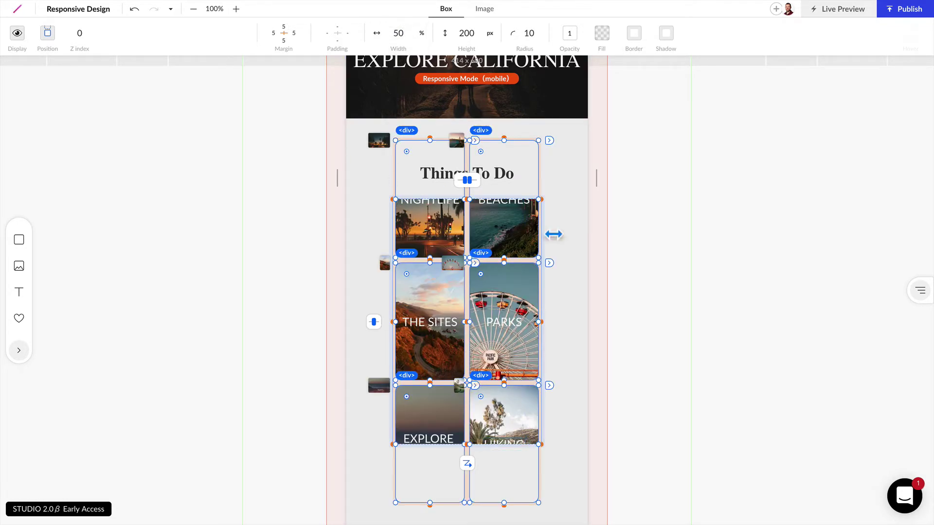
left_click(649, 238)
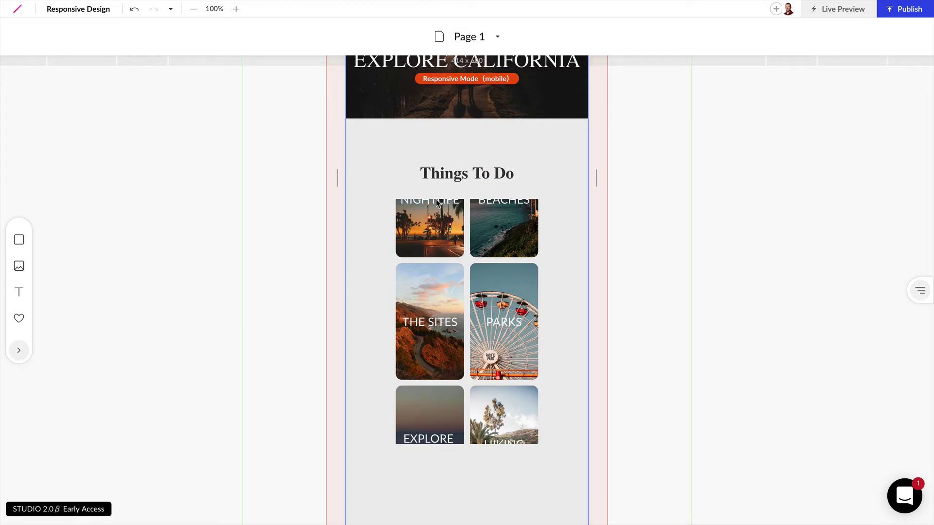
- Change the height of the container around the image cards to auto and check the card rows
left_click(489, 226)
left_click(490, 227)
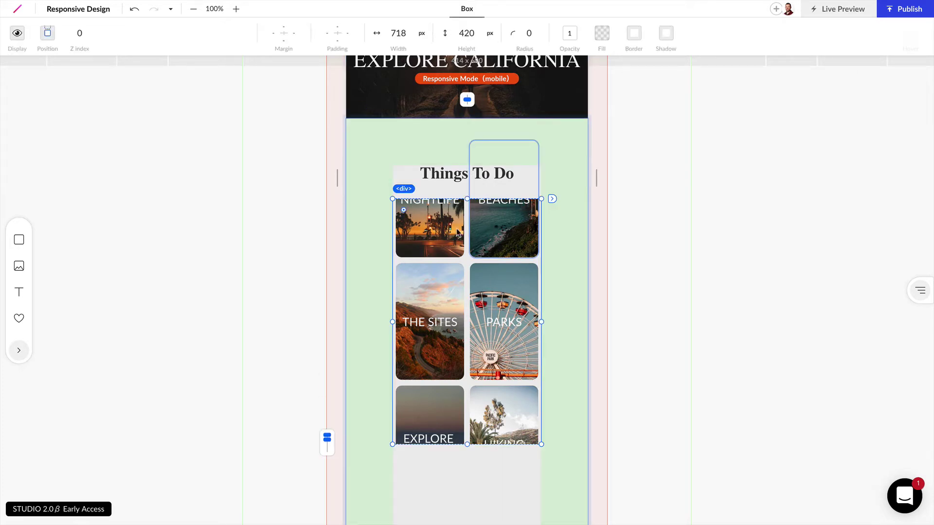
left_click(490, 34)
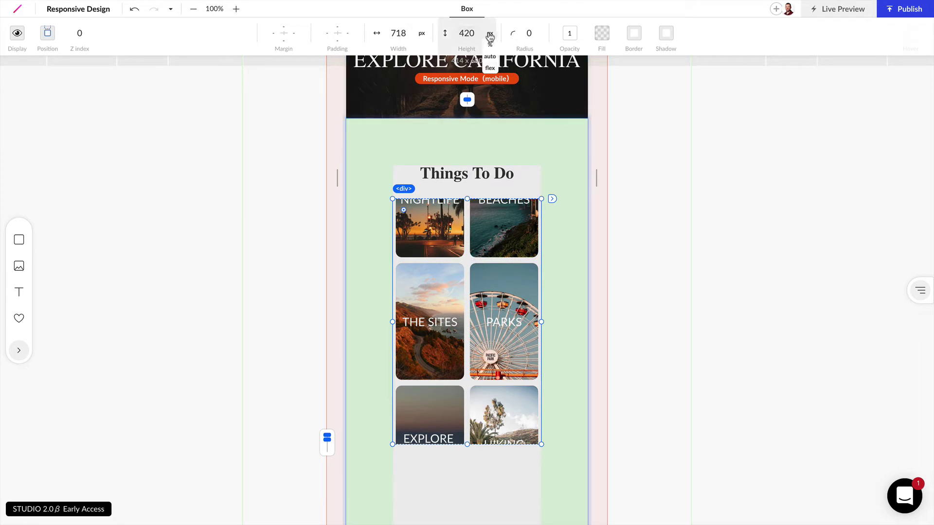
left_click(490, 58)
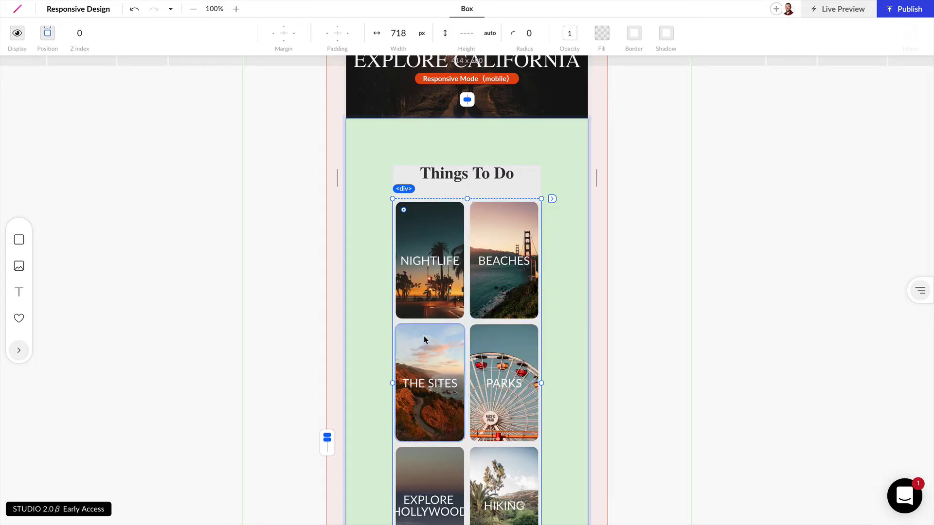
scroll(424, 335, "down", 3)
scroll(424, 336, "up", 2)
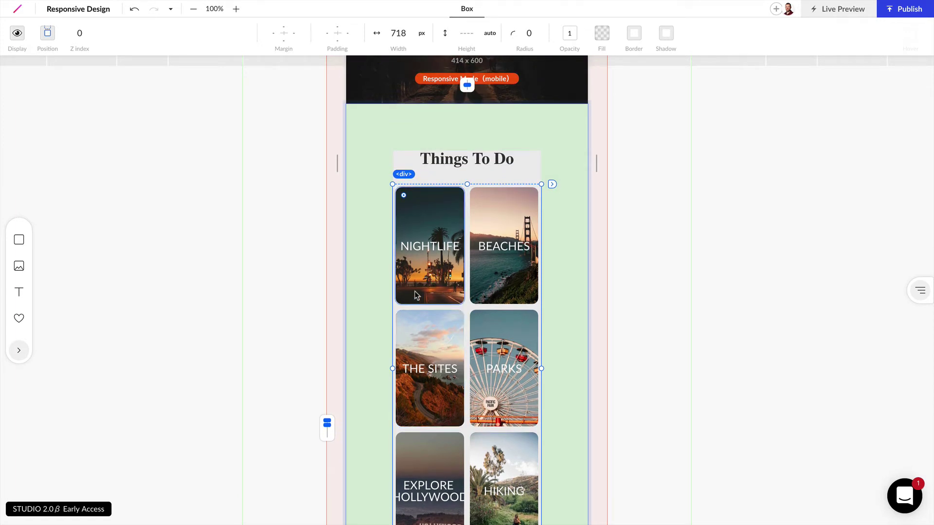
- Reduce the Things To Do section's side padding to 30 and test the canvas at 464 px and 410 px widths
left_click(371, 192)
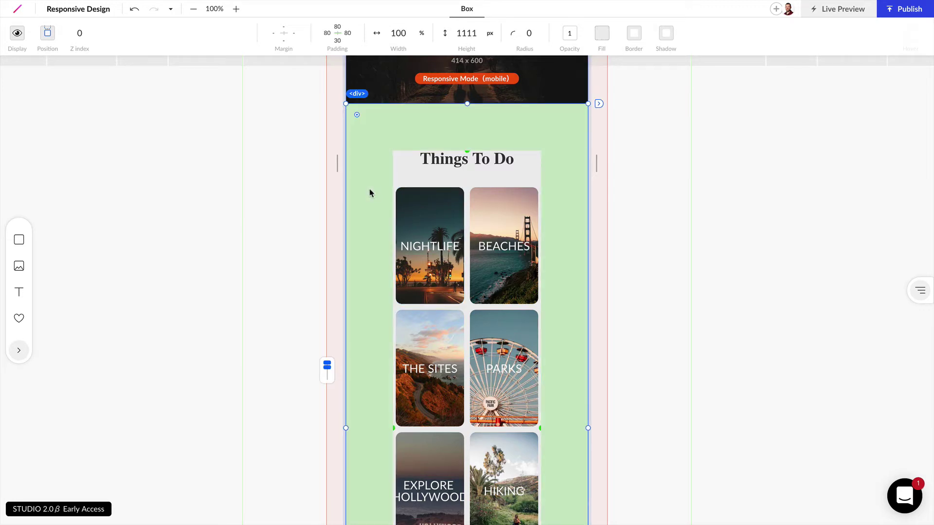
left_click_drag(394, 429, 372, 436)
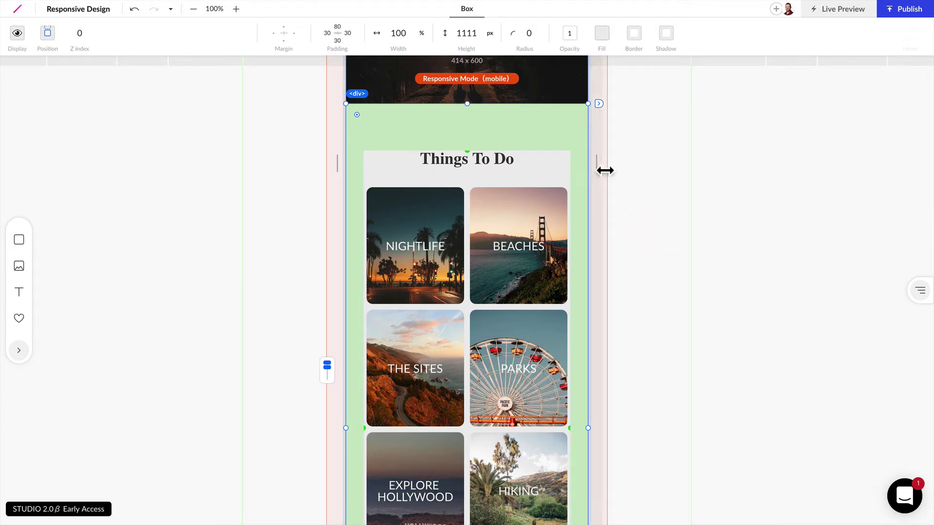
left_click_drag(605, 170, 620, 181)
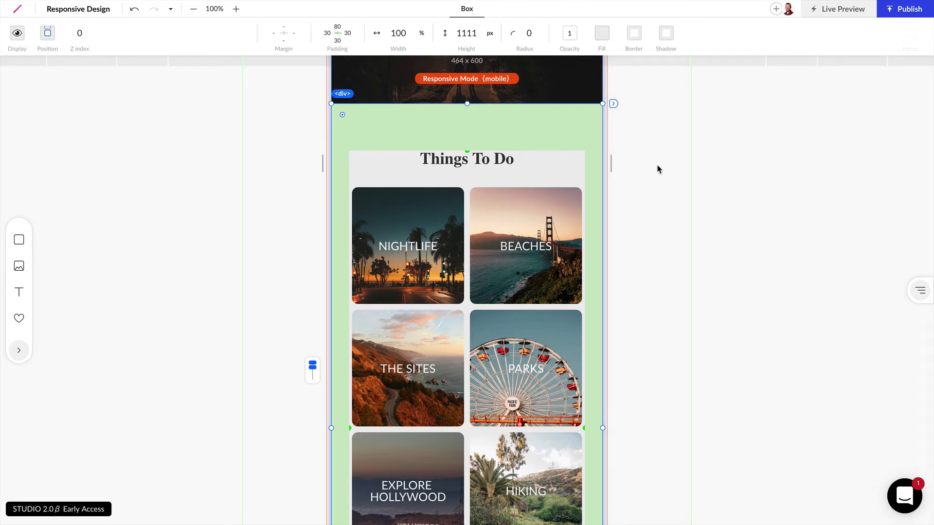
scroll(657, 167, "up", 3)
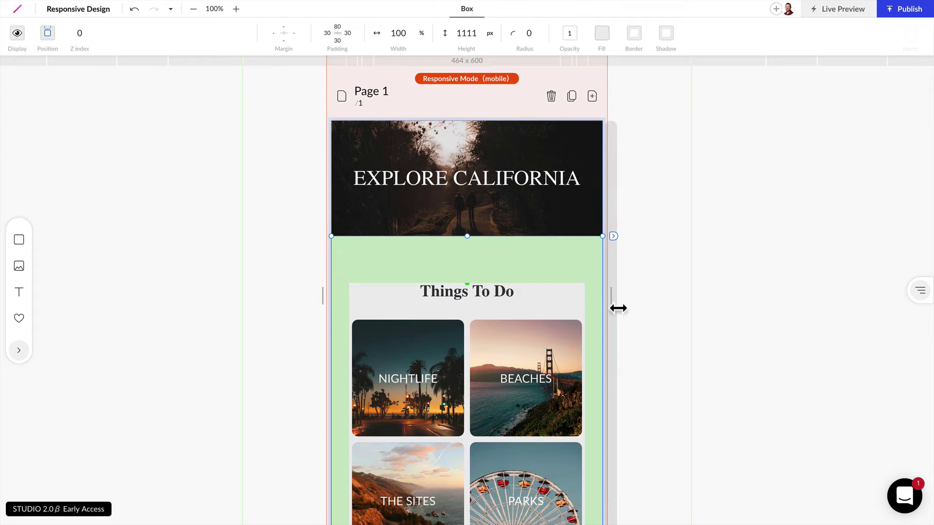
mouse_move(618, 308)
left_mouse_down()
mouse_move(576, 306)
mouse_move(605, 306)
left_mouse_up()
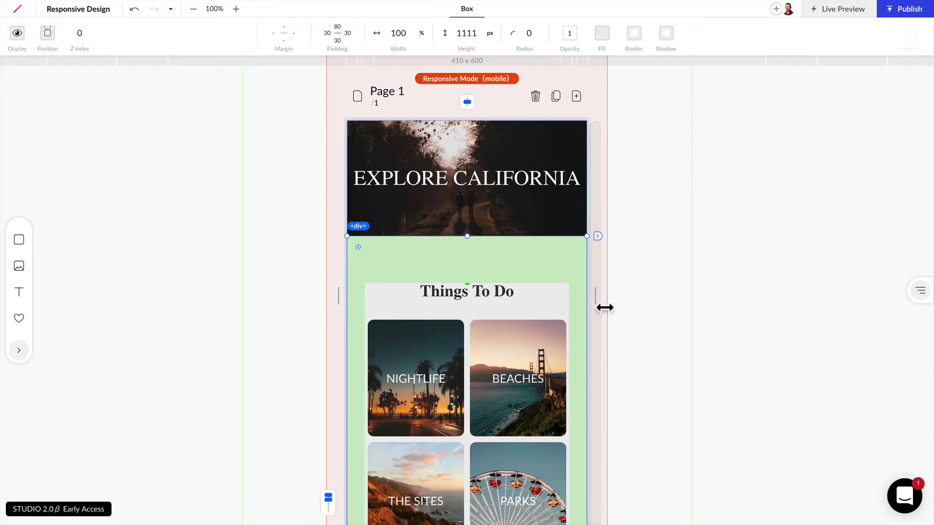
- Set the font size of the EXPLORE CALIFORNIA heading to 24 in the mobile layout
left_click(538, 184)
left_click(538, 183)
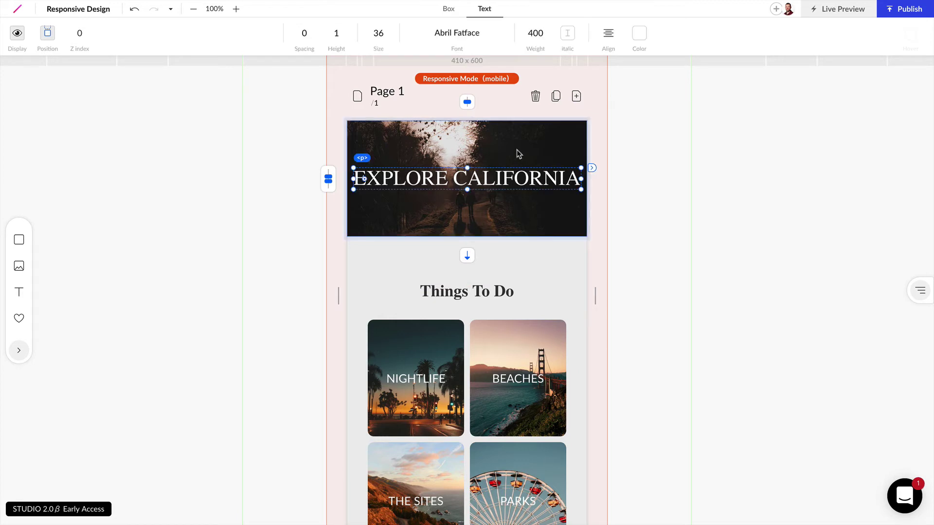
left_click(389, 46)
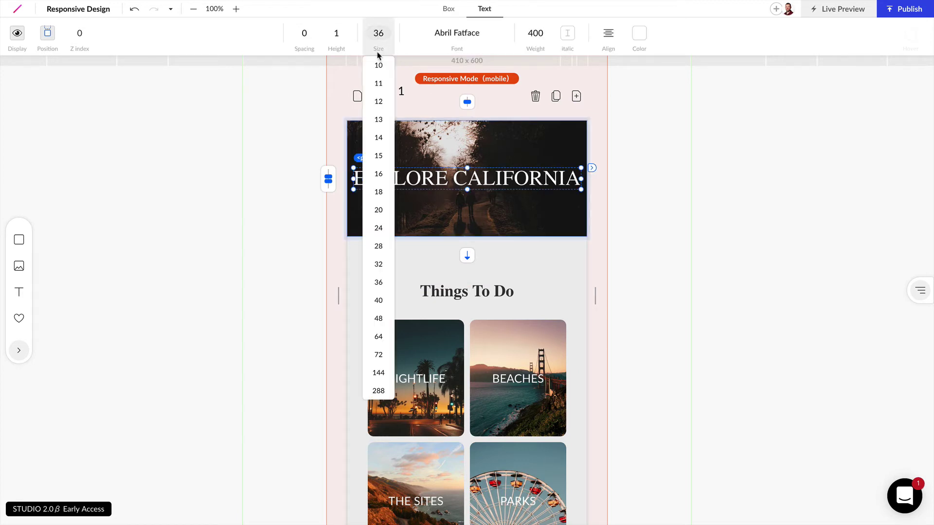
left_click(380, 228)
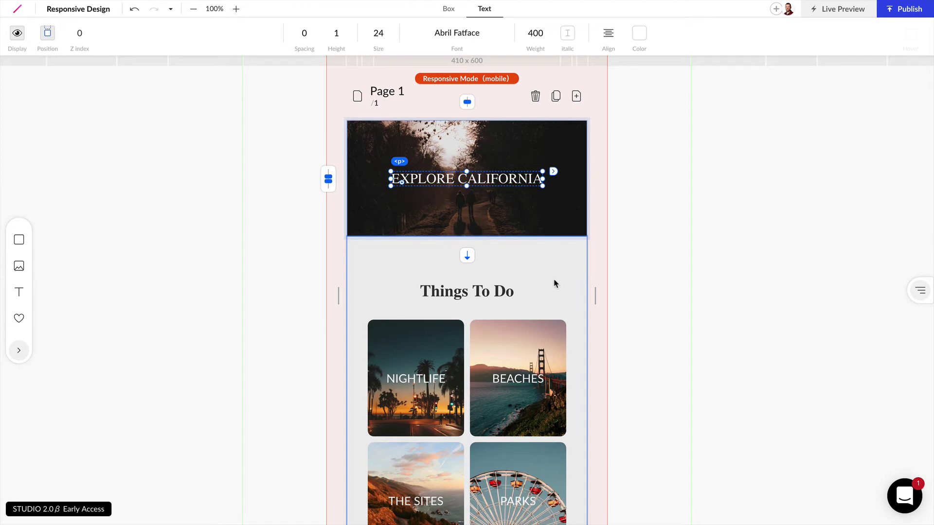
- Select the image card container and narrow the mobile canvas to 322 px
mouse_move(604, 305)
left_mouse_down()
mouse_move(687, 307)
mouse_move(604, 307)
left_mouse_up()
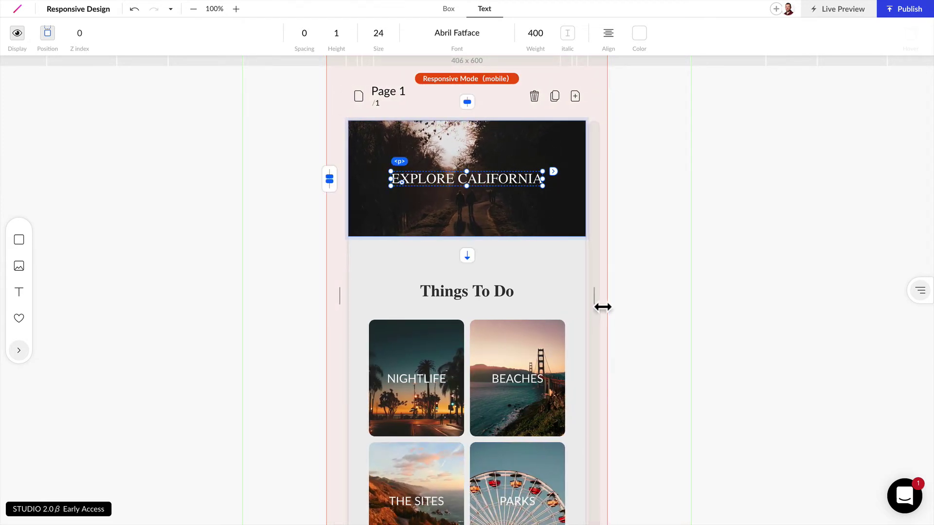
scroll(425, 238, "down", 3)
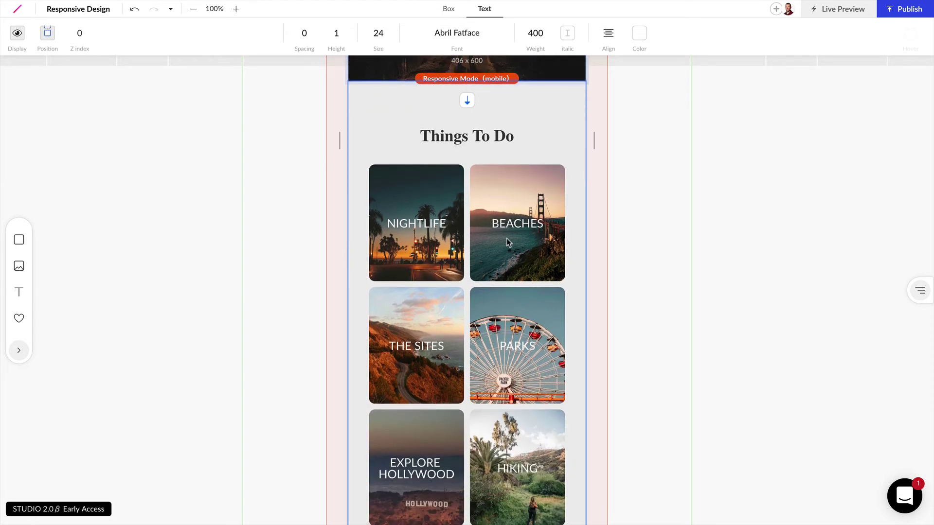
left_click(550, 183)
left_click(550, 183)
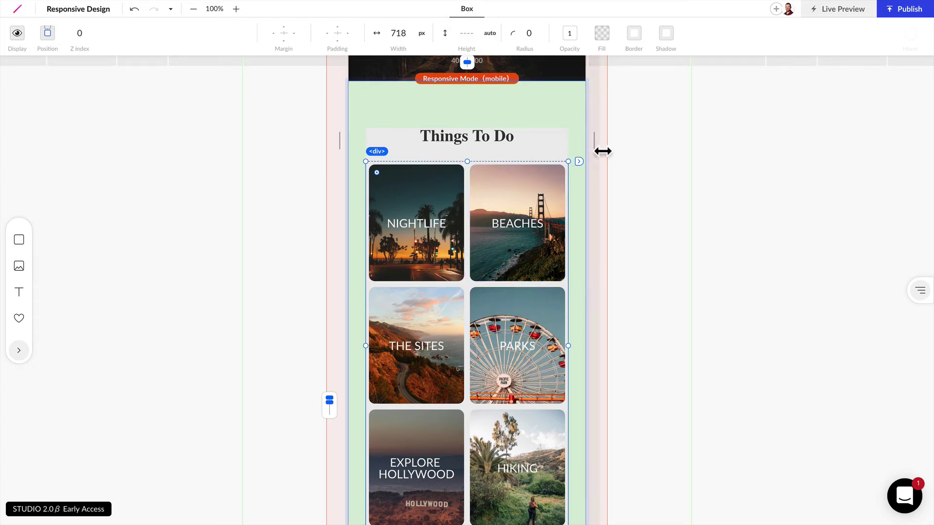
left_click_drag(603, 152, 578, 153)
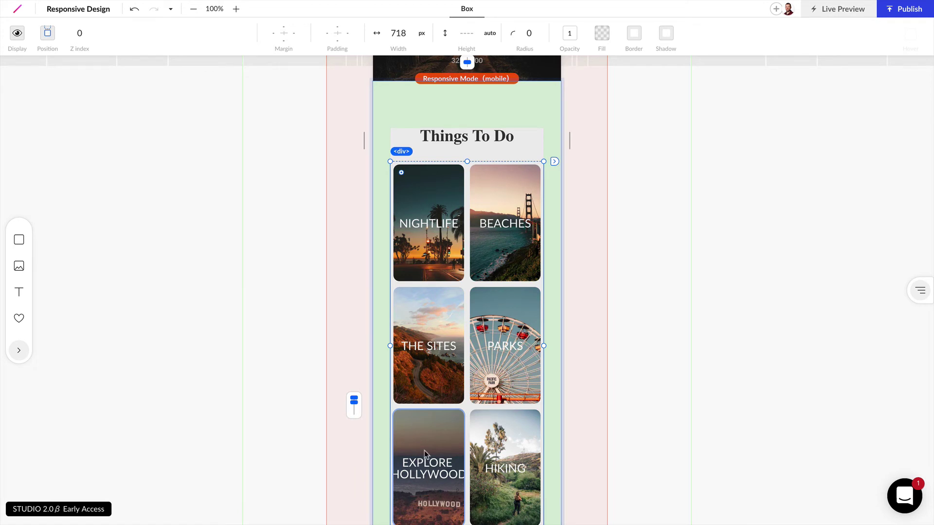
- Set all six image cards to 100% width at the narrow mobile size and review the stacked layout
left_click(435, 196)
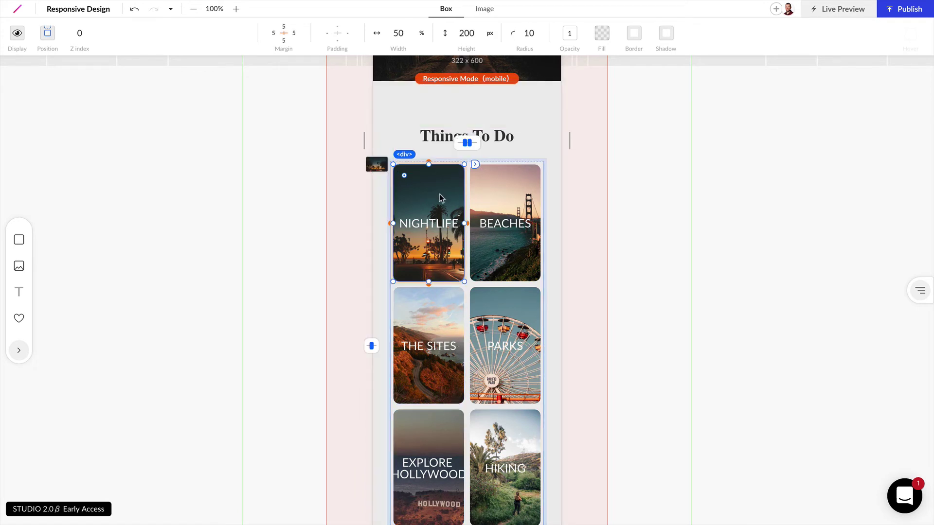
left_click(501, 214, "shift")
left_click(428, 314, "shift")
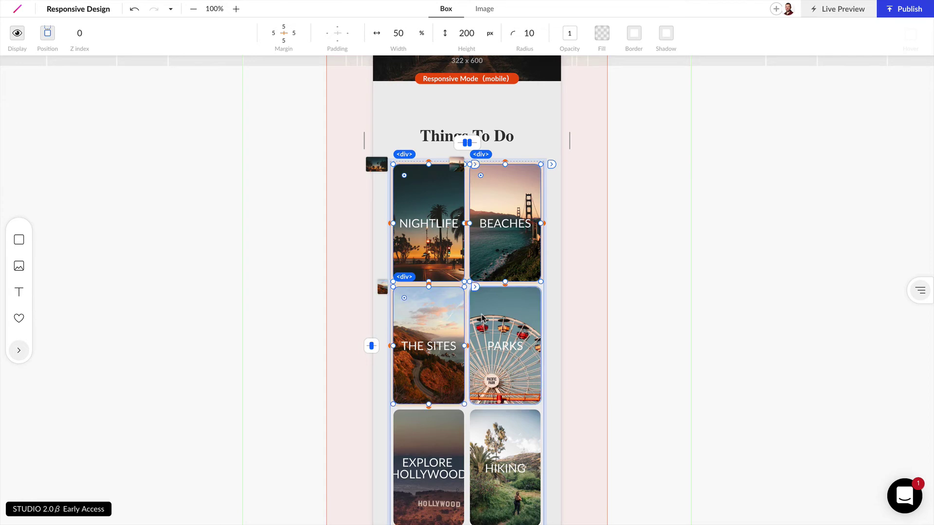
left_click(492, 336, "shift")
left_click(448, 432, "shift")
left_click(480, 425, "shift")
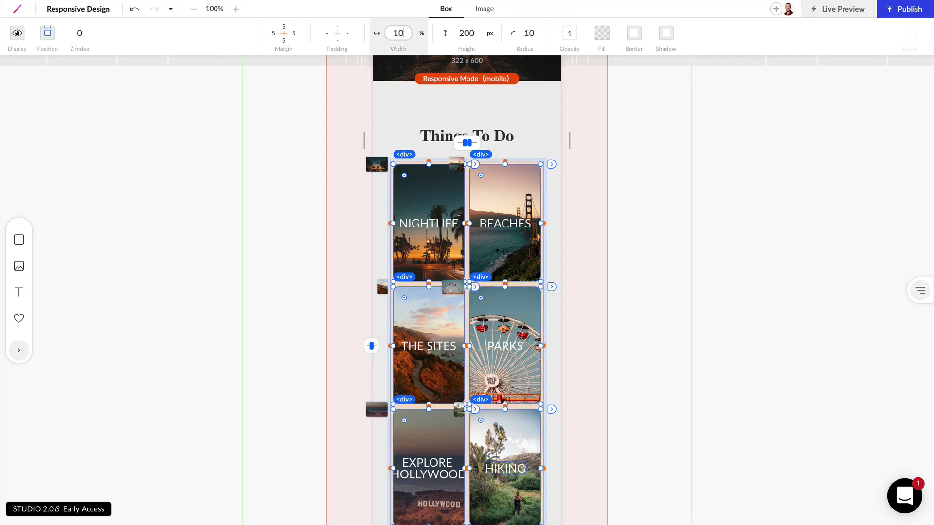
key("Return")
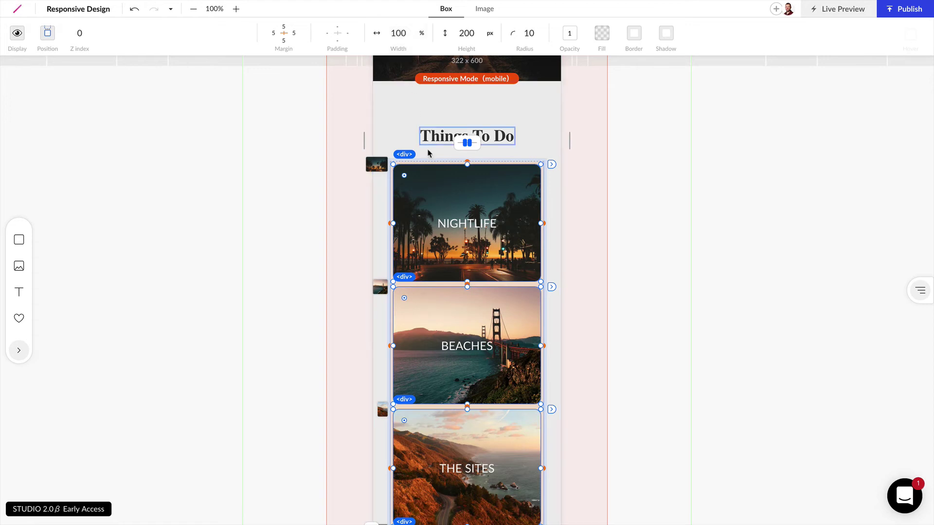
scroll(490, 214, "down", 4)
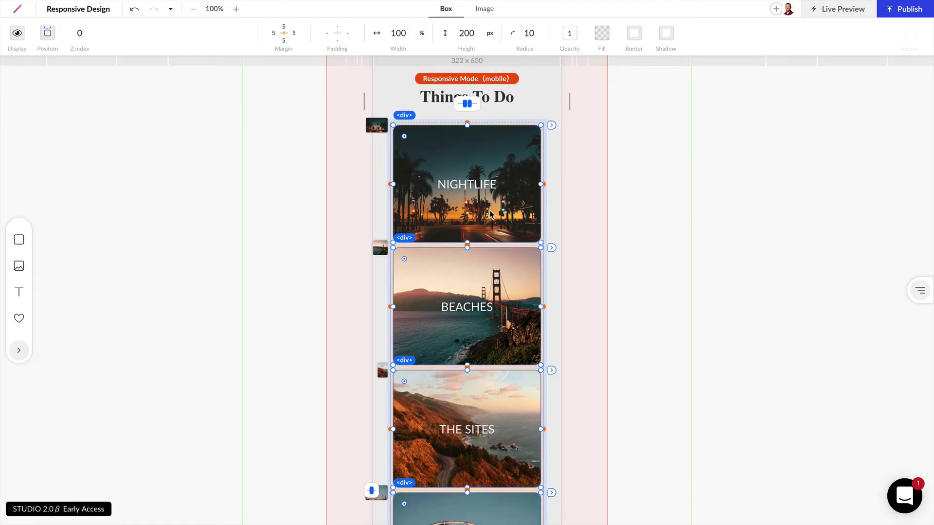
- Reduce the Things To Do section's side padding to 10 in the narrow mobile layout
scroll(498, 219, "down", 4)
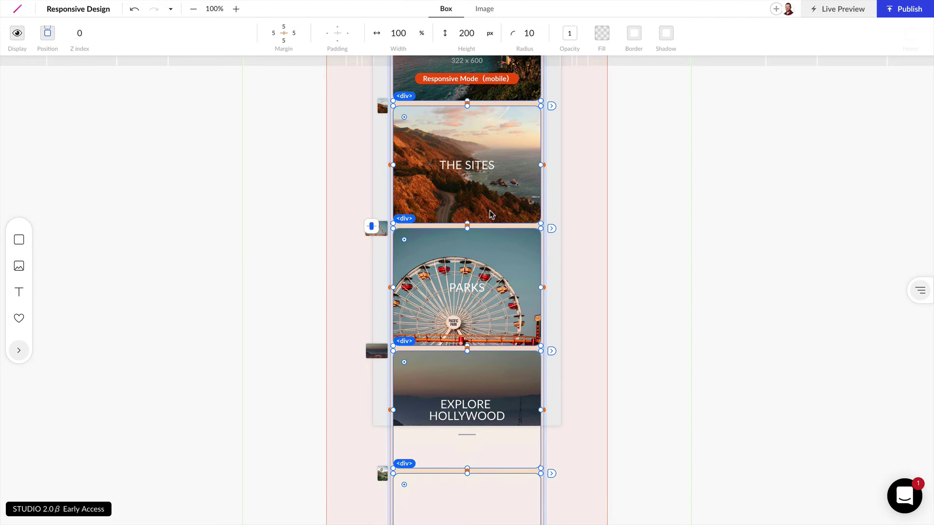
scroll(470, 211, "up", 8)
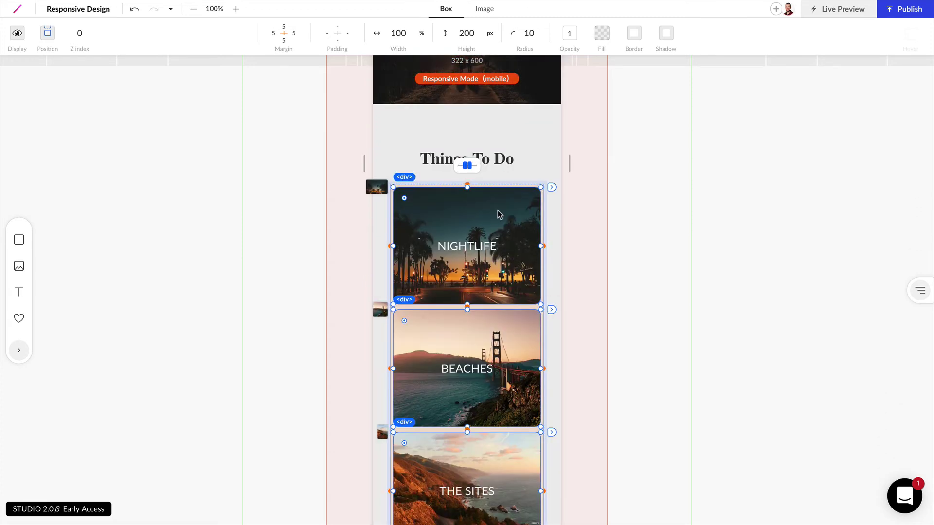
left_click(614, 224)
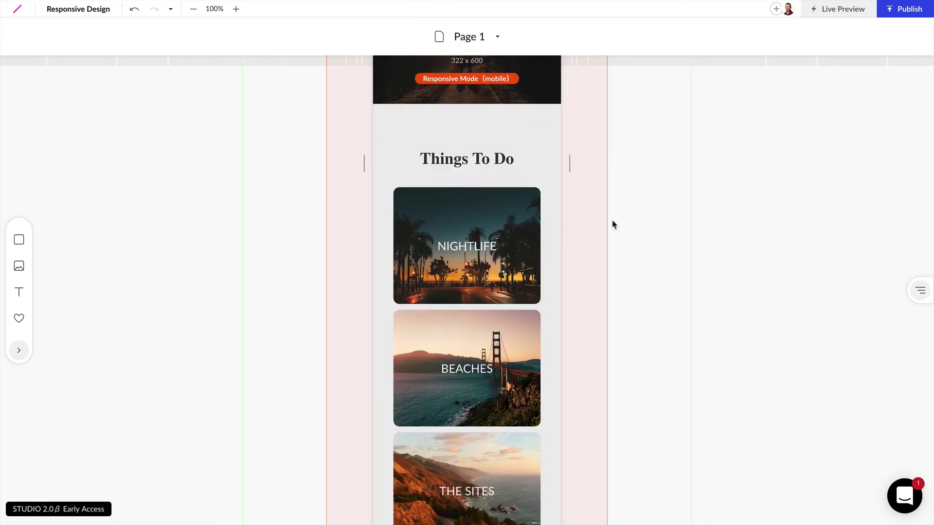
left_click(507, 235)
left_click(511, 236)
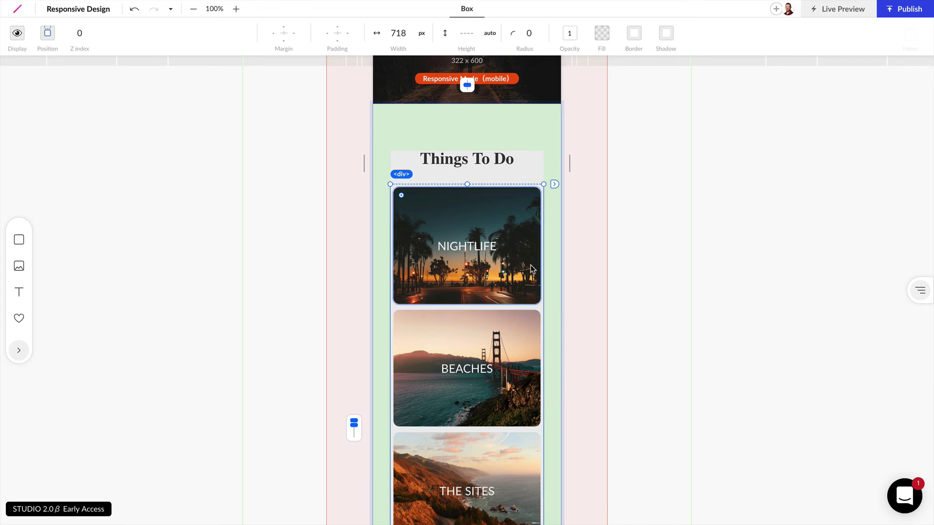
scroll(533, 253, "down", 4)
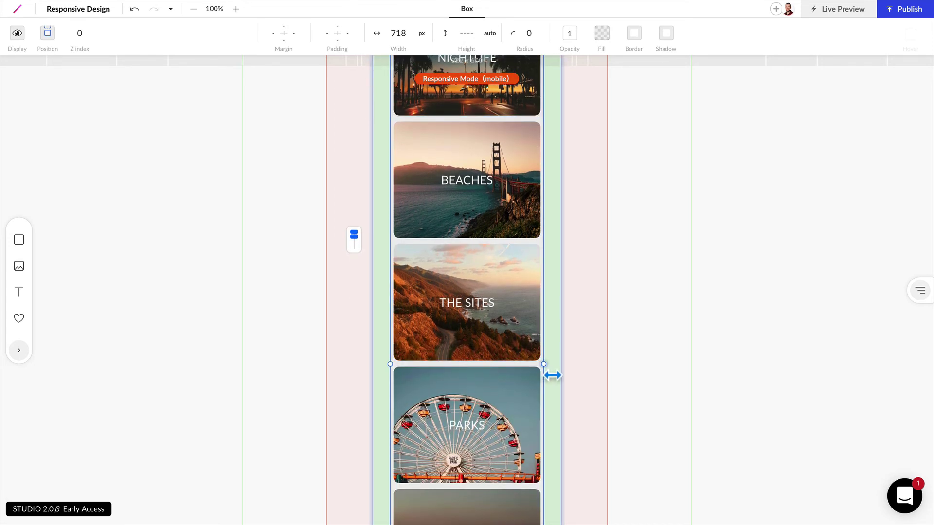
left_click(383, 296)
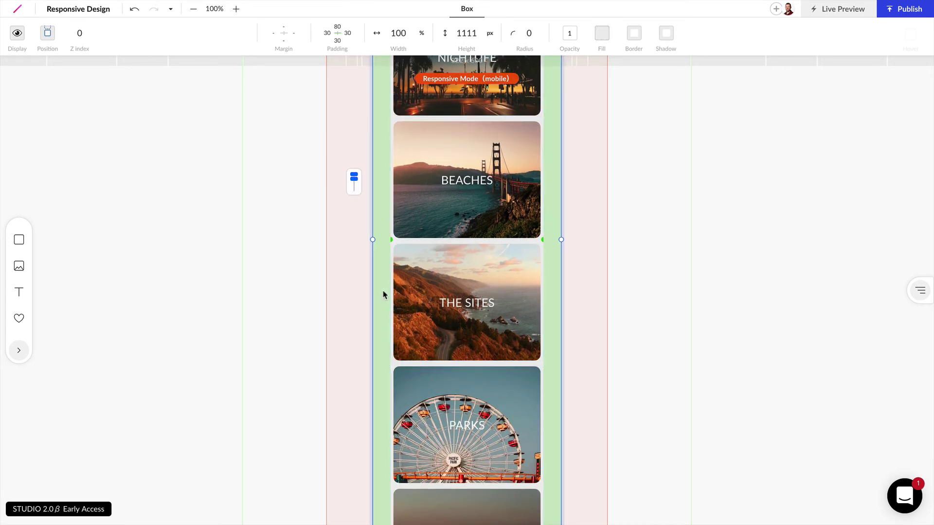
left_click_drag(391, 240, 388, 249)
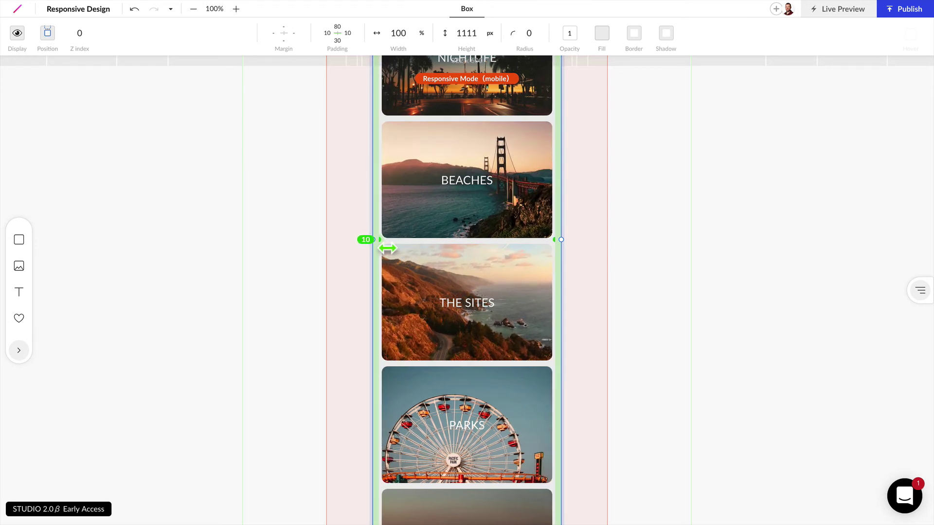
- Extend the Things To Do section downward and set its height to auto so it fits all the stacked cards
scroll(417, 247, "down", 5)
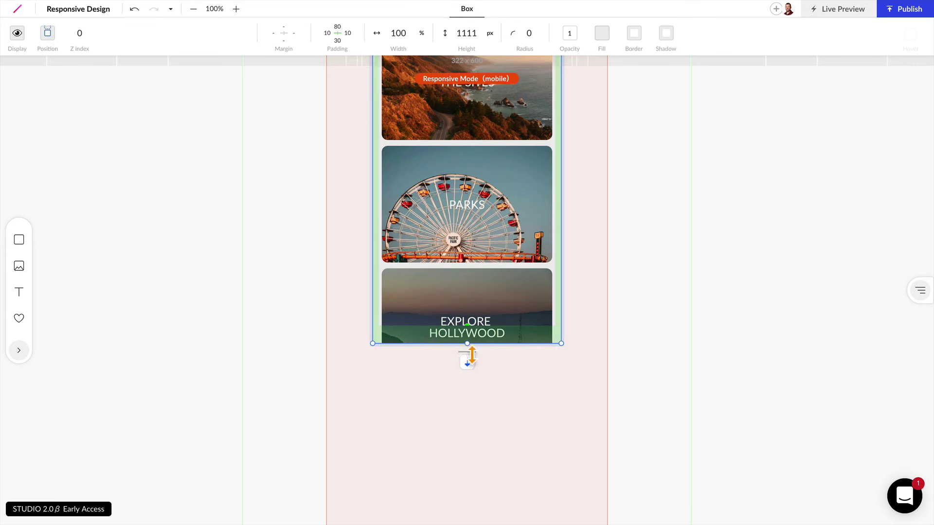
left_click_drag(474, 356, 468, 419)
mouse_move(493, 33)
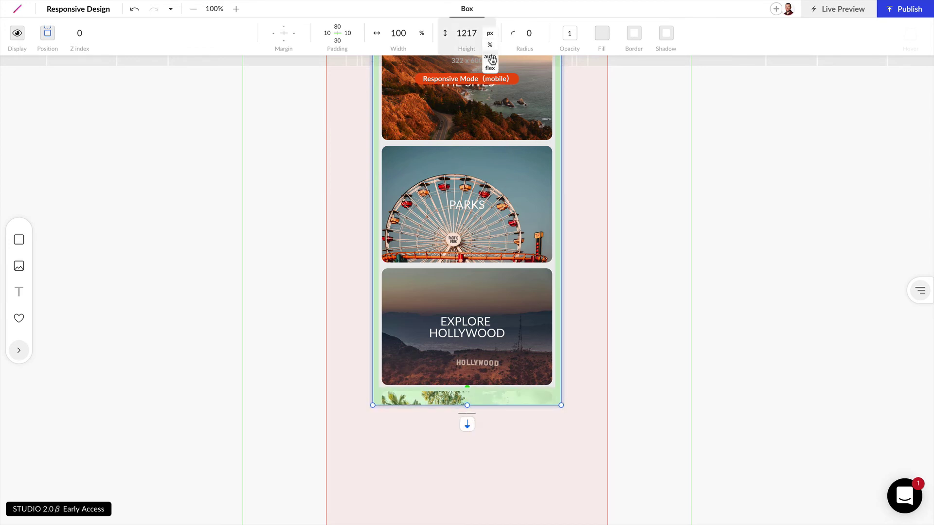
left_click(490, 57)
scroll(477, 257, "down", 3)
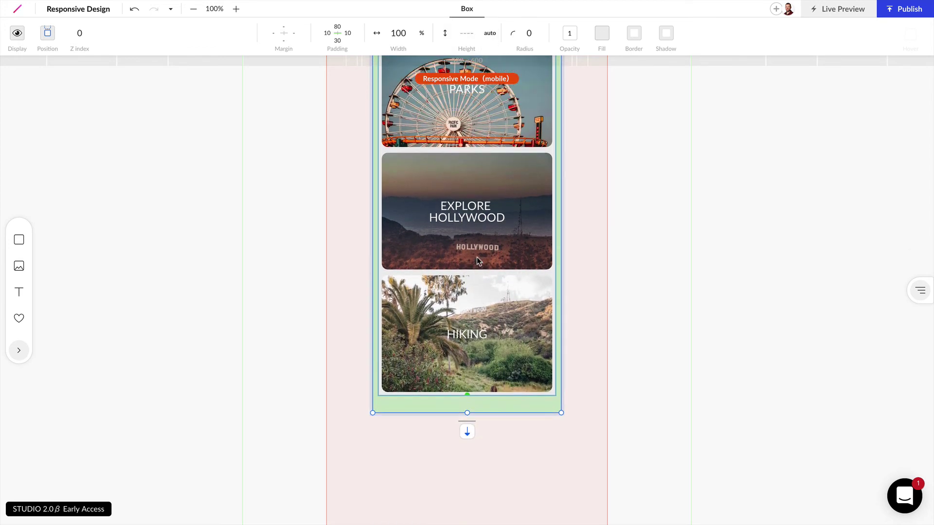
- Reduce the Things To Do section's top padding to 20 in the mobile layout and deselect the section
scroll(477, 257, "up", 10)
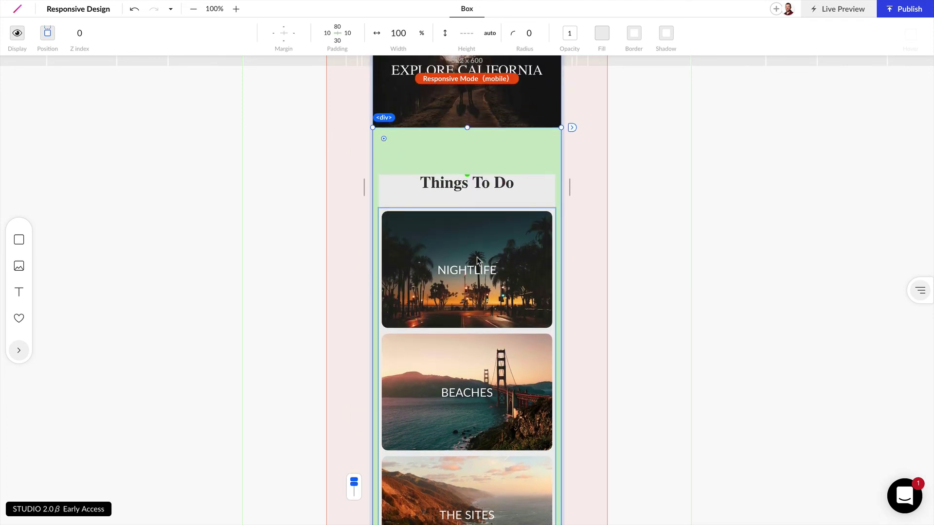
left_click_drag(476, 177, 474, 144)
scroll(478, 146, "up", 3)
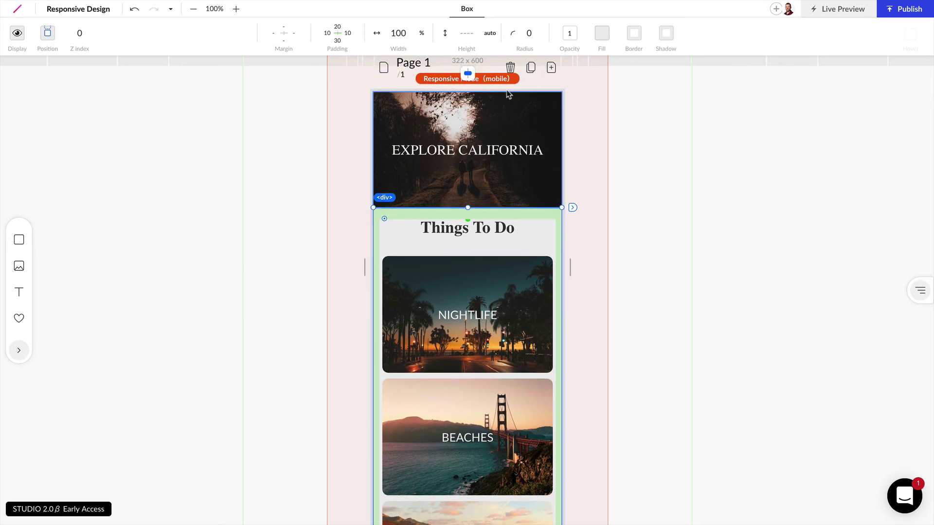
left_click(647, 166)
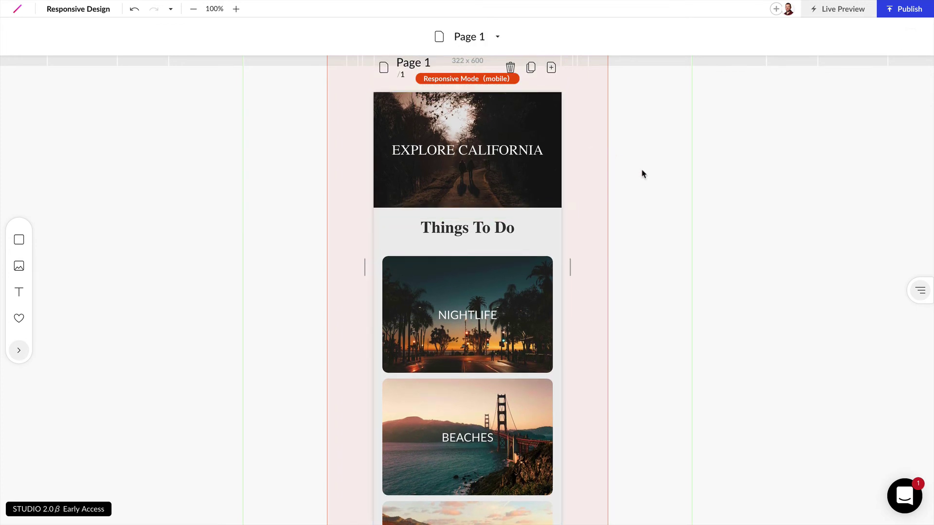
- Widen the canvas back to the three-column desktop layout
left_click_drag(584, 273, 606, 278)
scroll(504, 317, "down", 2)
left_click(476, 261)
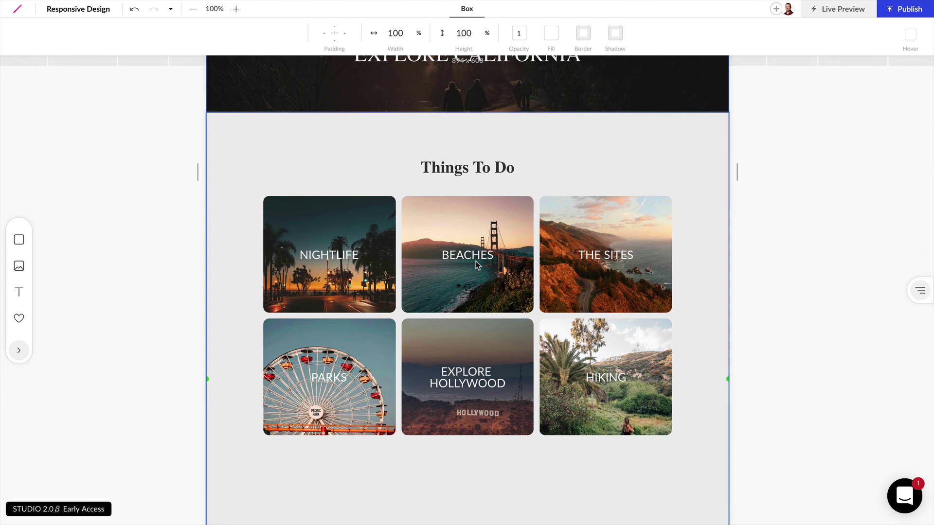
- Select the upper row of image cards and change their container's layout direction from wrapping to a single horizontal row
left_click(471, 261)
left_click(471, 262)
left_click(344, 267)
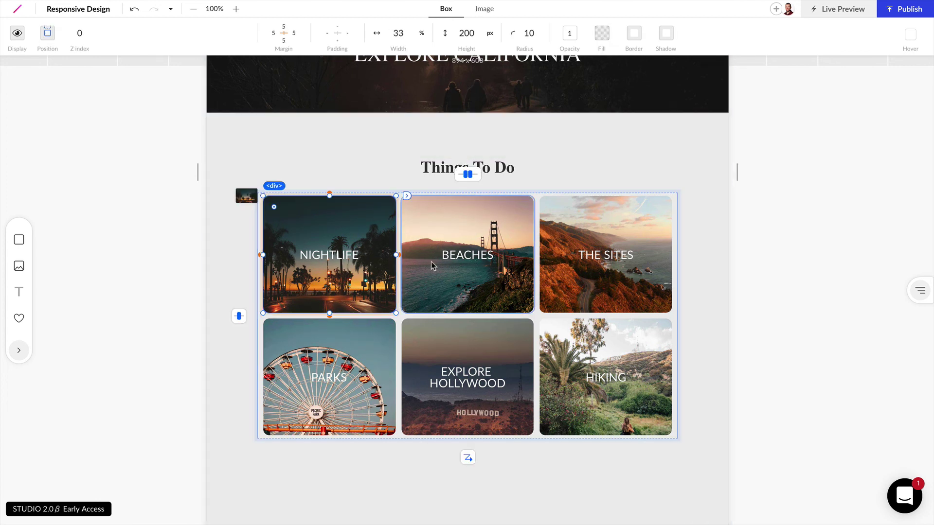
mouse_move(467, 459)
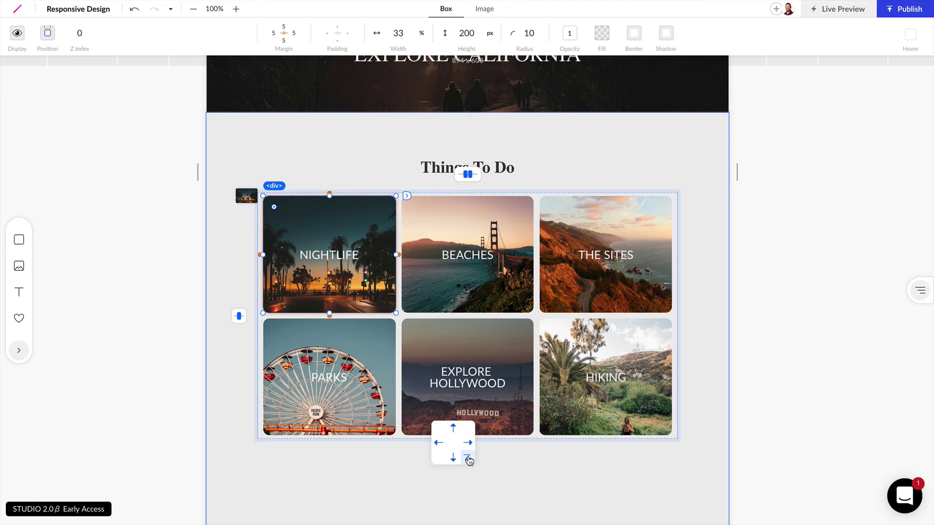
left_click(469, 460)
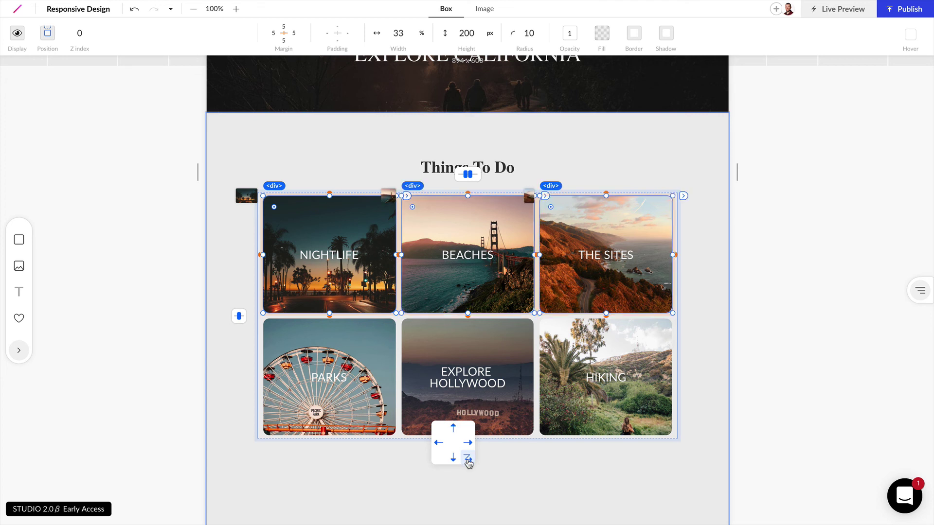
left_click(469, 444)
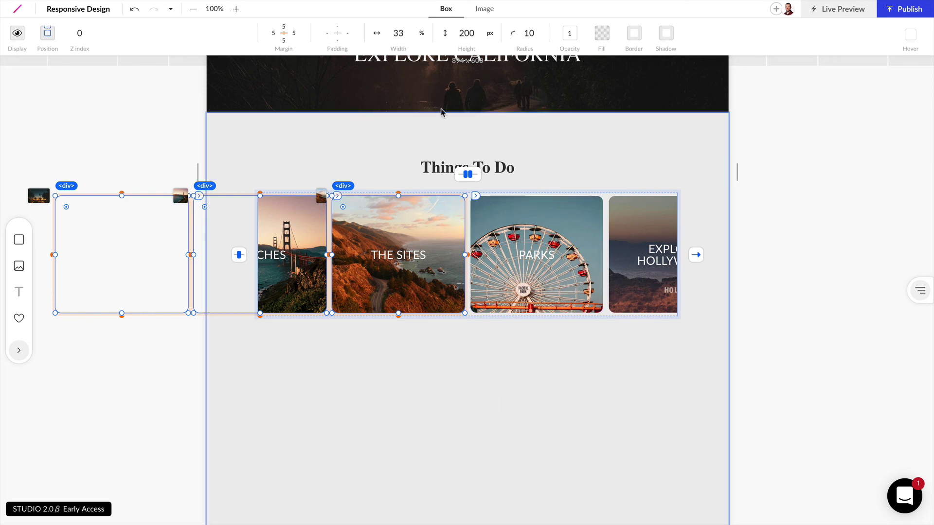
- Select the PARKS card and restore the wrapping layout direction of the image card container
left_click(592, 321)
left_click(664, 271)
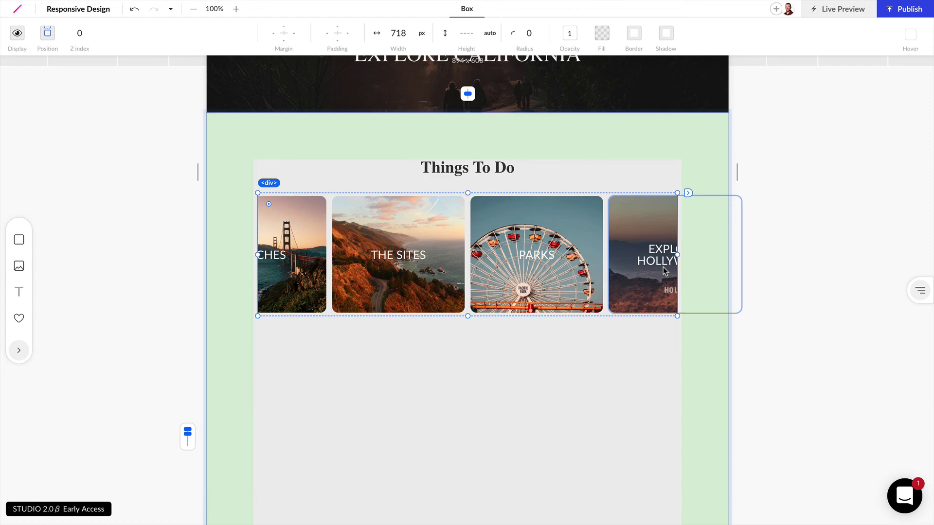
left_click(506, 262)
double_click(506, 262)
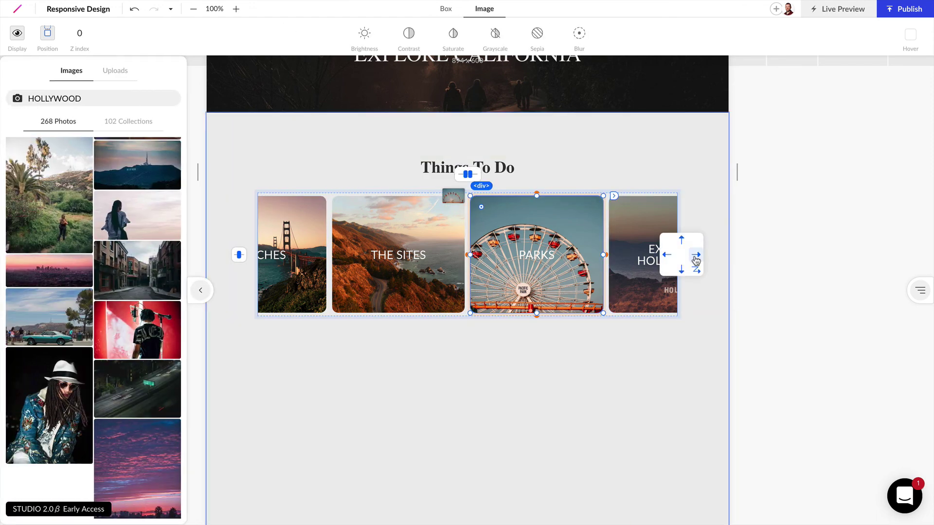
left_click(695, 271)
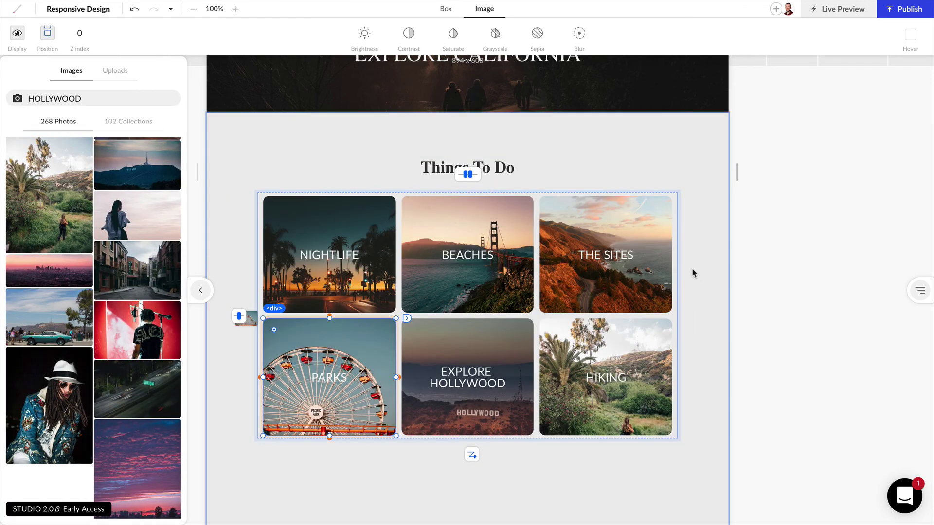
left_click(564, 463)
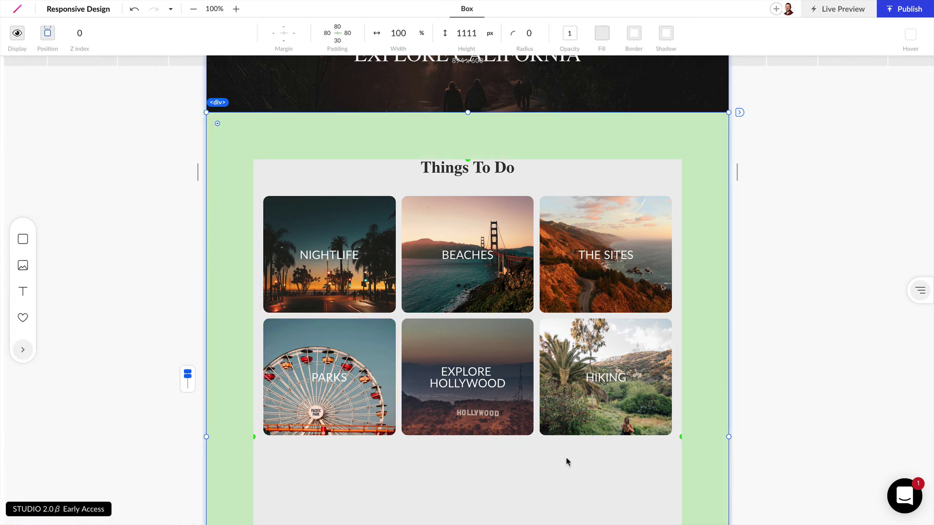